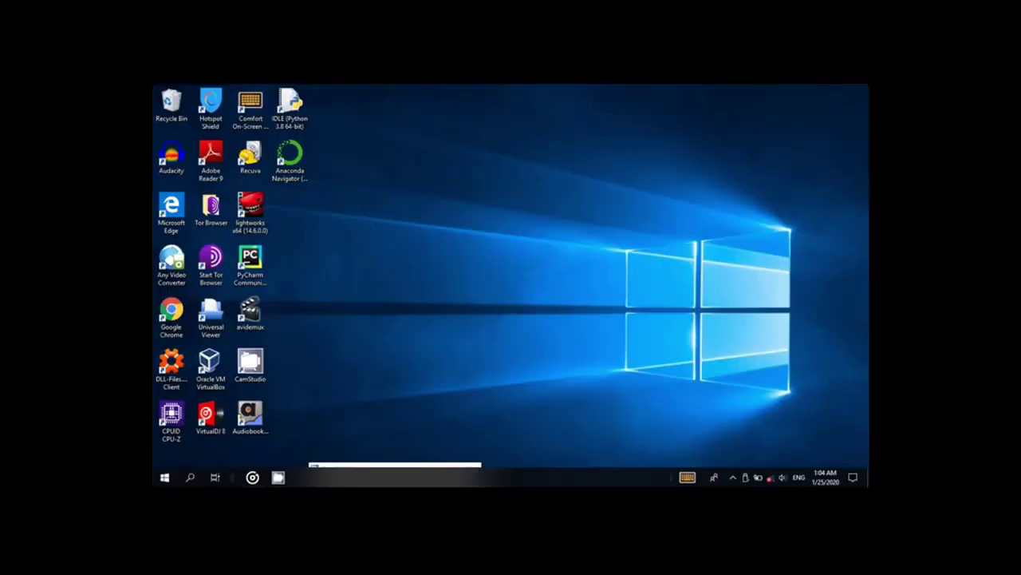
Open File Explorer and go to the folder C:\f-bin\other\Windows (software's).
key("super")
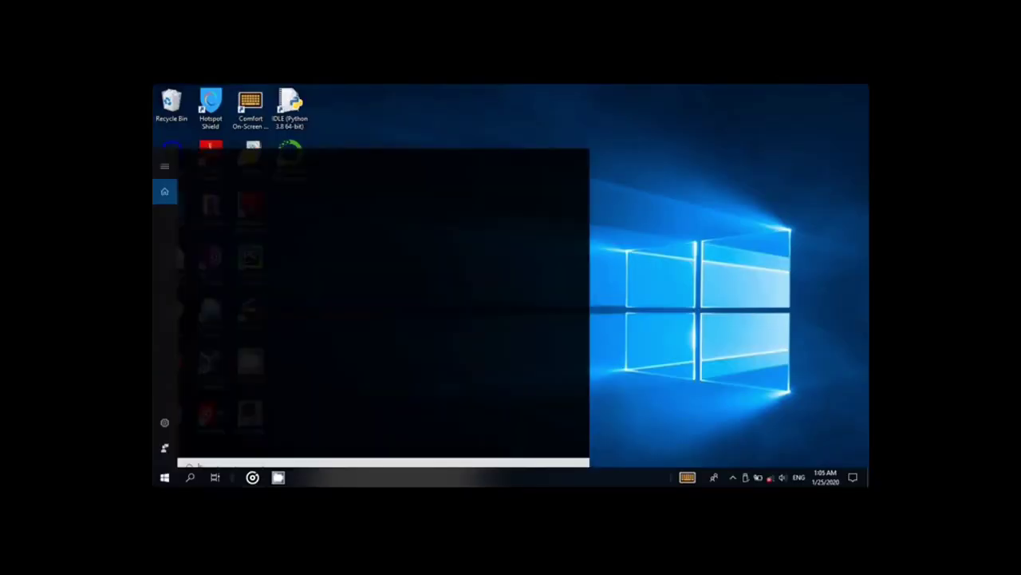
type("f")
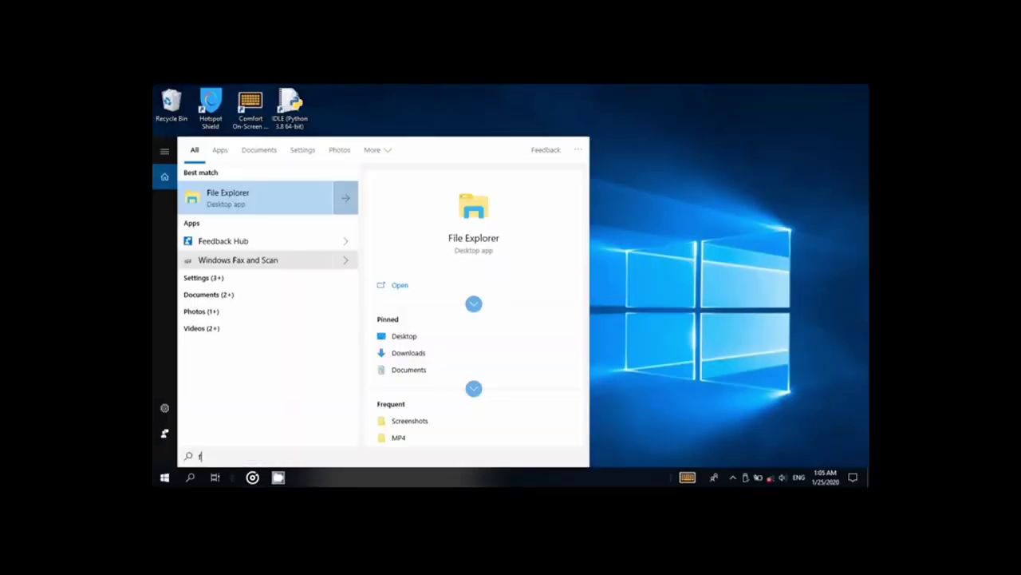
key("Return")
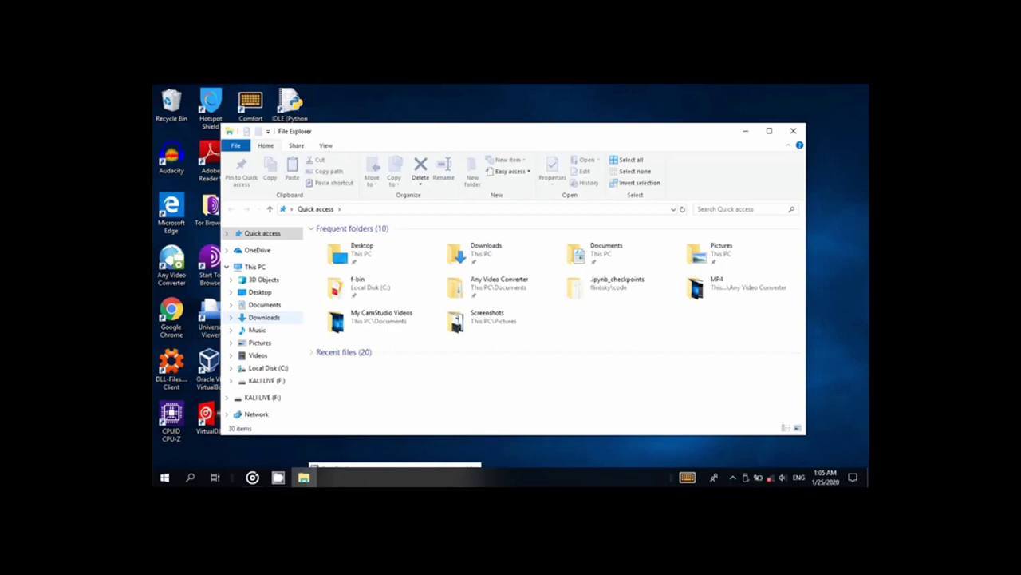
left_click(268, 368)
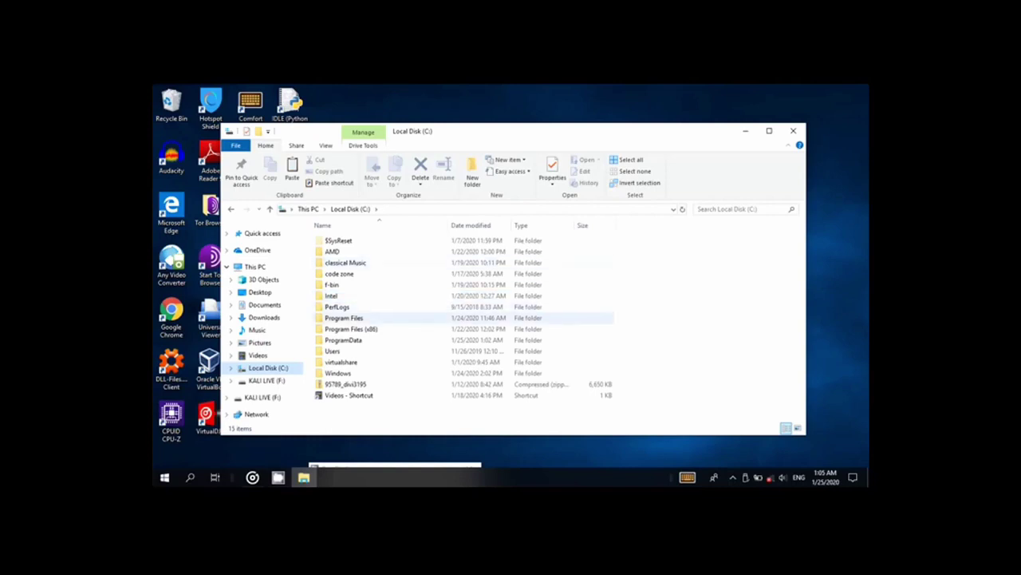
double_click(332, 284)
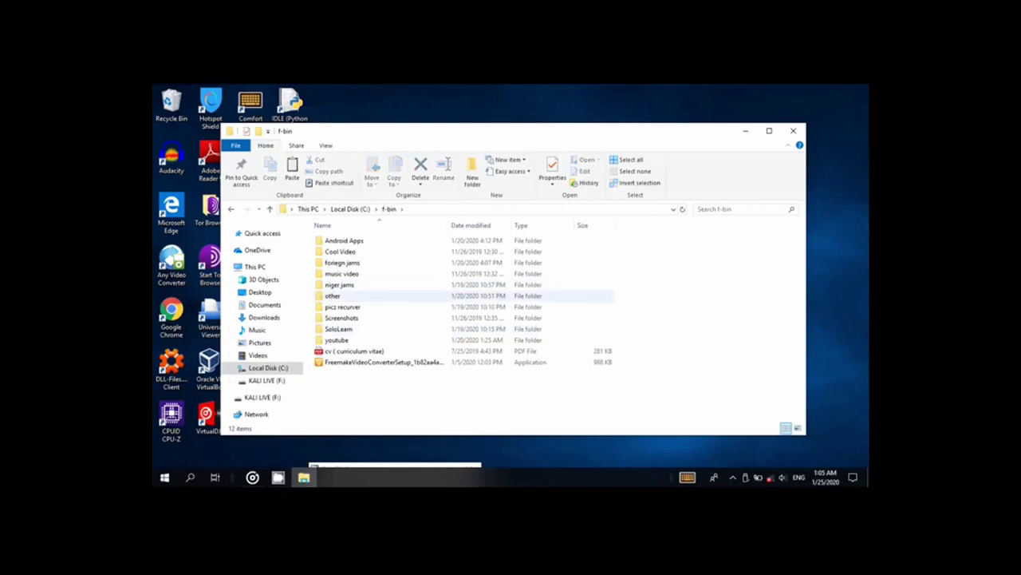
double_click(332, 295)
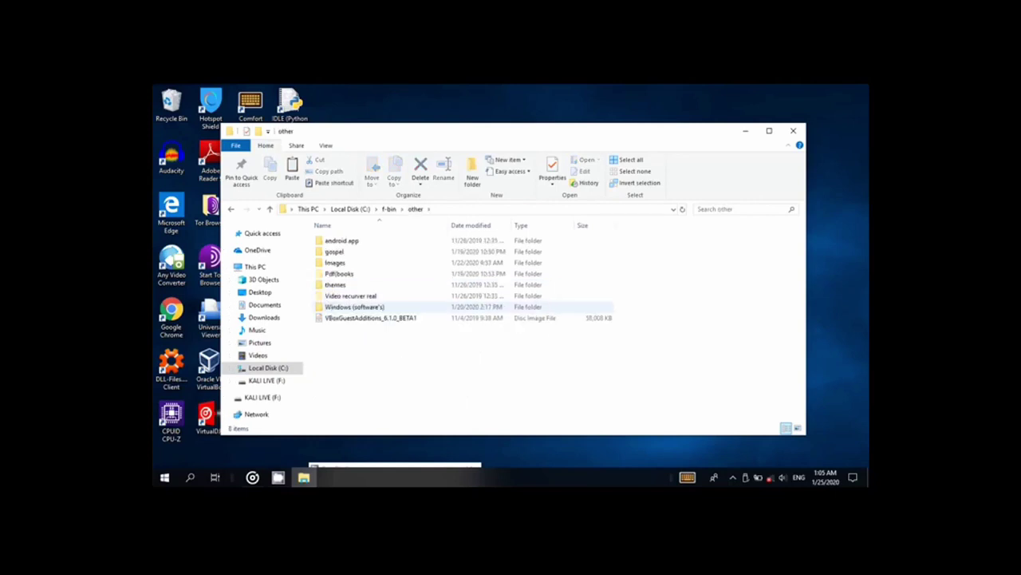
double_click(354, 306)
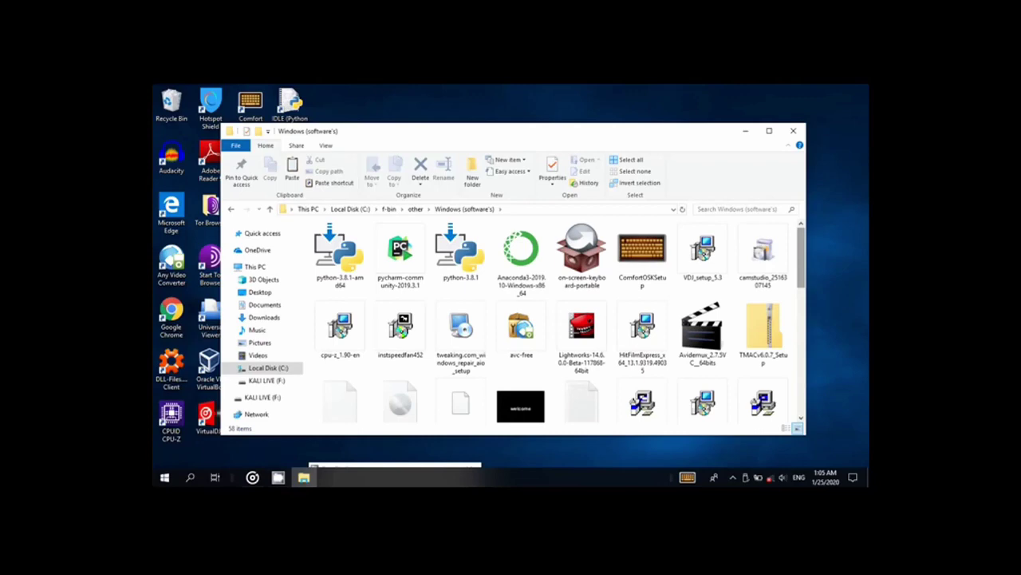
Find the rufus-3.5 application in the Windows (software's) folder and launch it.
scroll(691, 249, "down", 2)
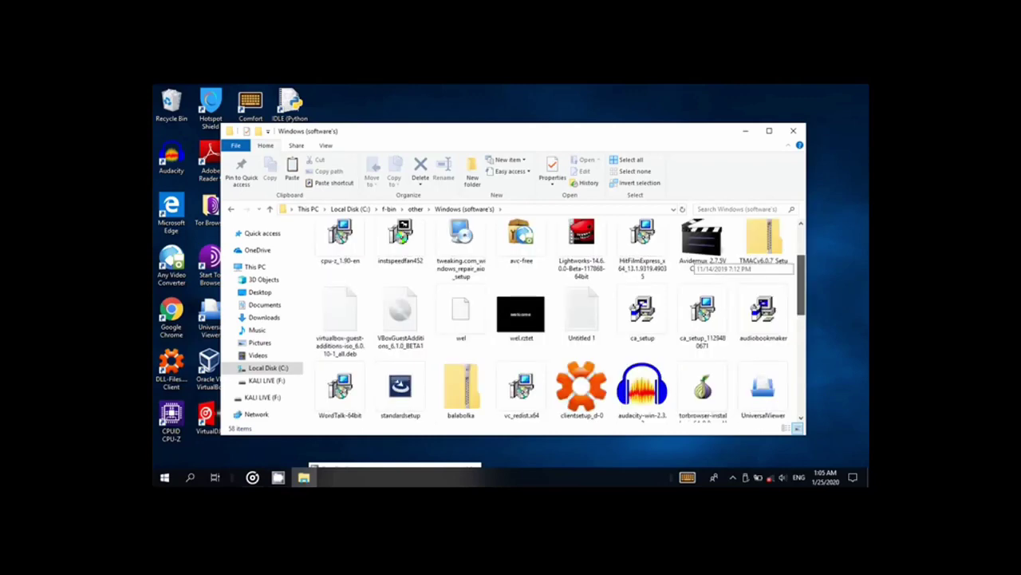
scroll(691, 264, "down", 2)
scroll(702, 302, "down", 2)
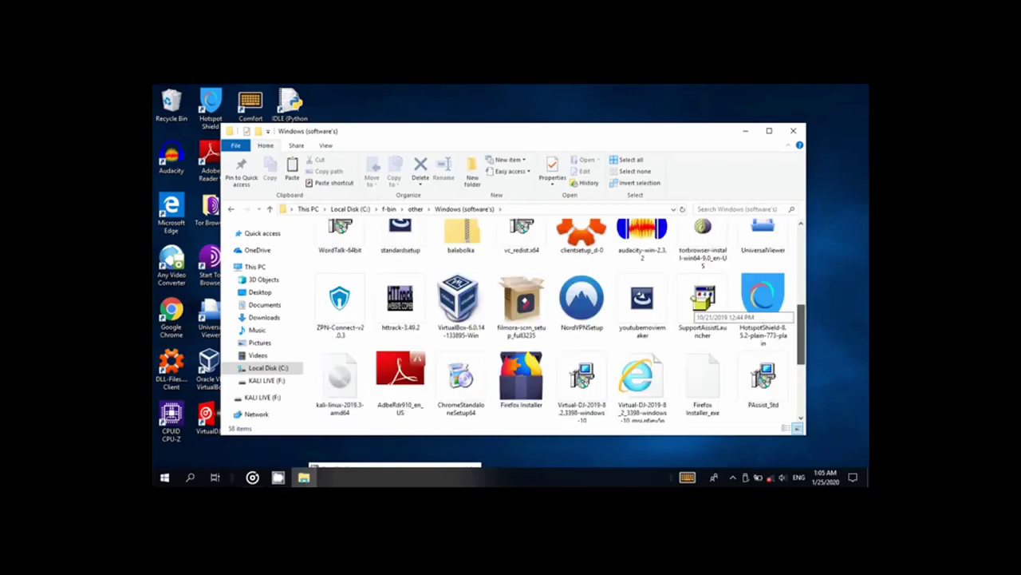
scroll(702, 302, "down", 2)
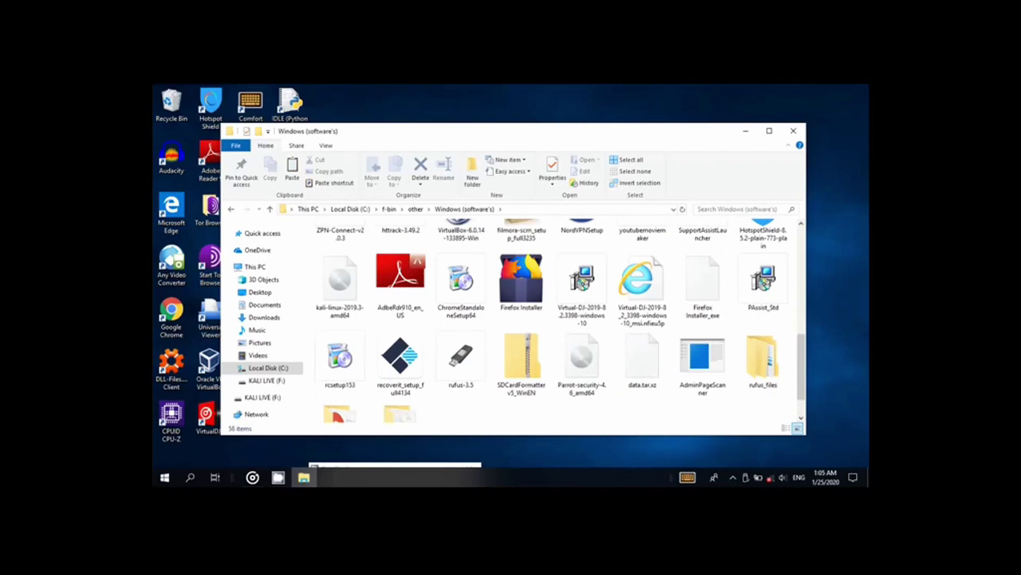
left_click(461, 359)
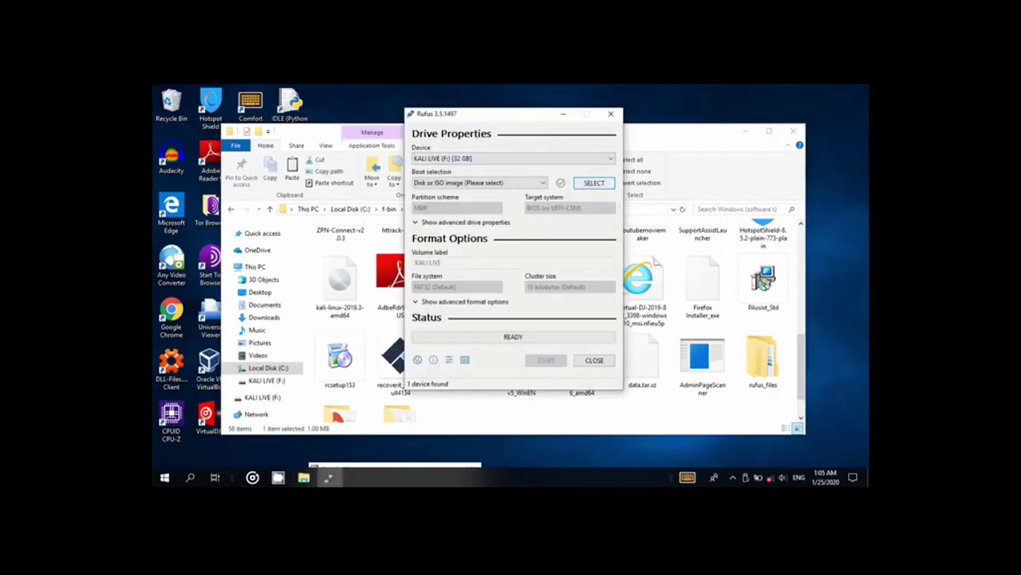
Load Parrot-security-4.6_amd64 from the KALI LIVE (F:) drive as the boot image in Rufus.
left_click(594, 182)
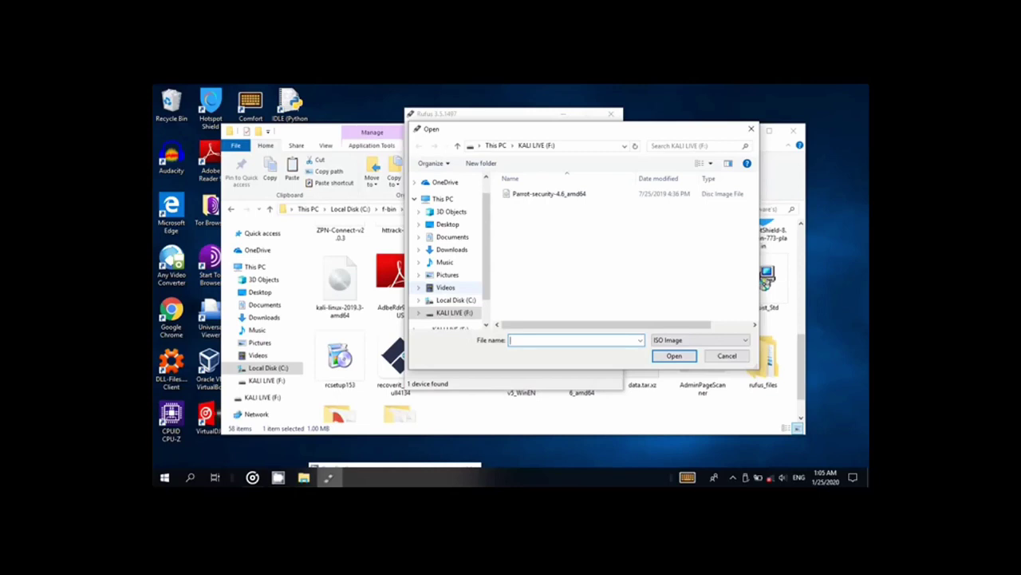
left_click(456, 300)
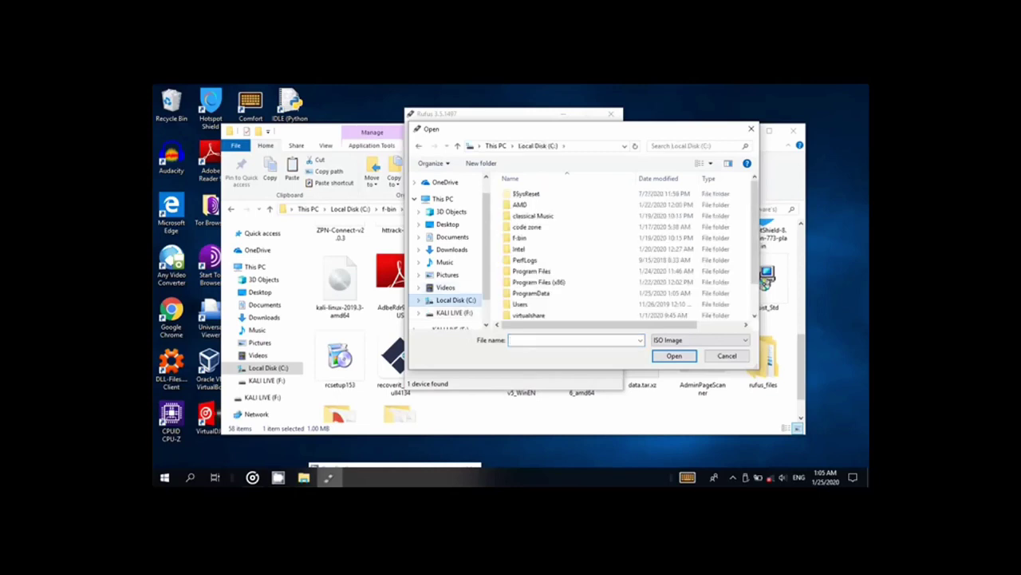
left_click(454, 312)
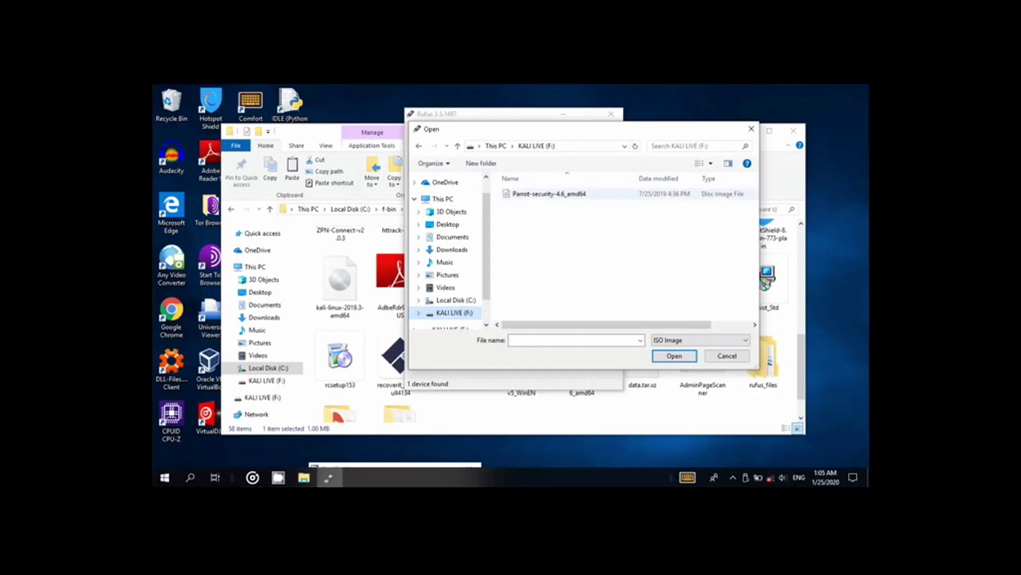
left_click(549, 193)
left_click(674, 355)
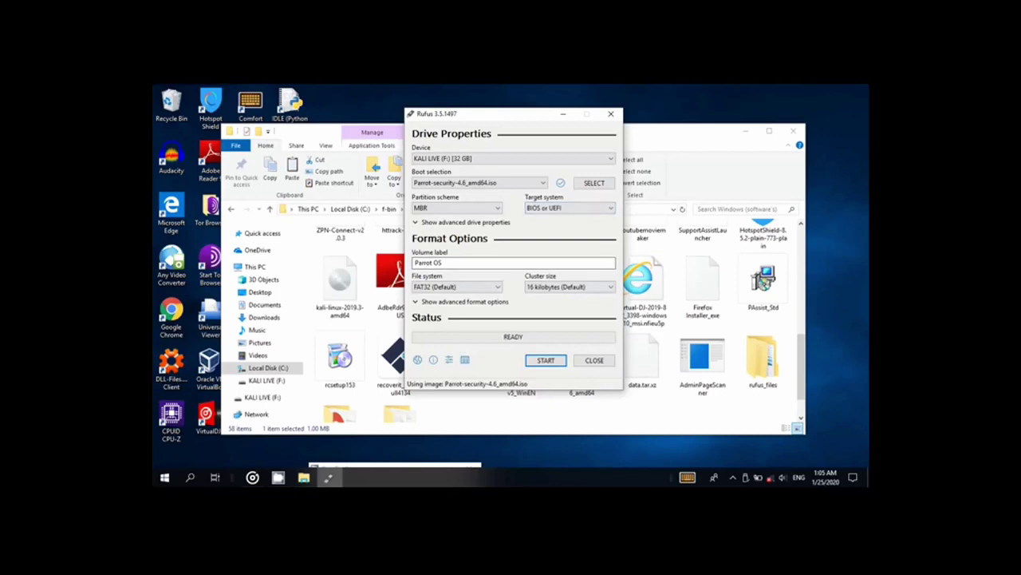
Try to write the Parrot image to KALI LIVE (F:) in ISO Image mode, accepting the erasure of the device's data.
left_click(546, 359)
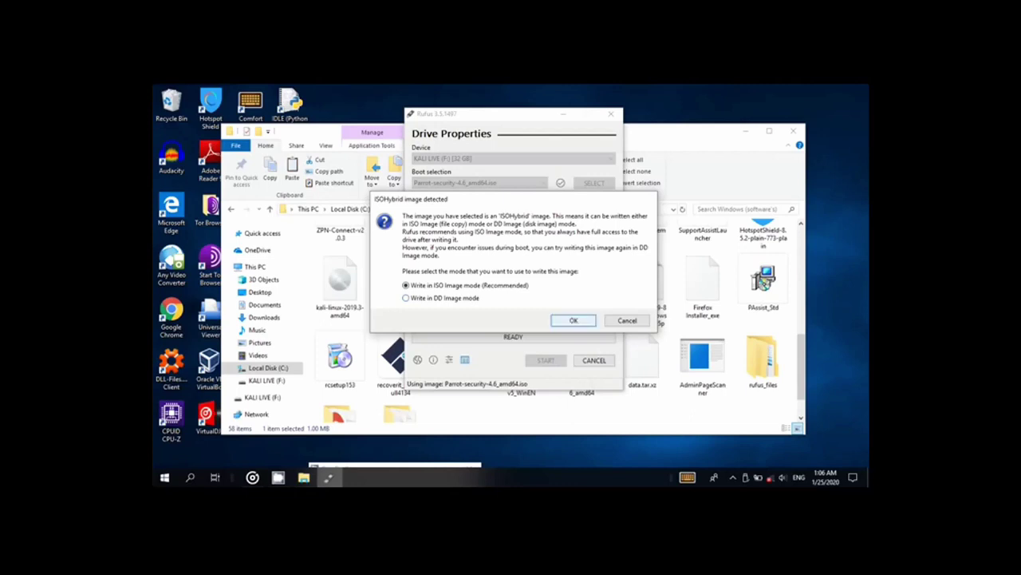
key("Return")
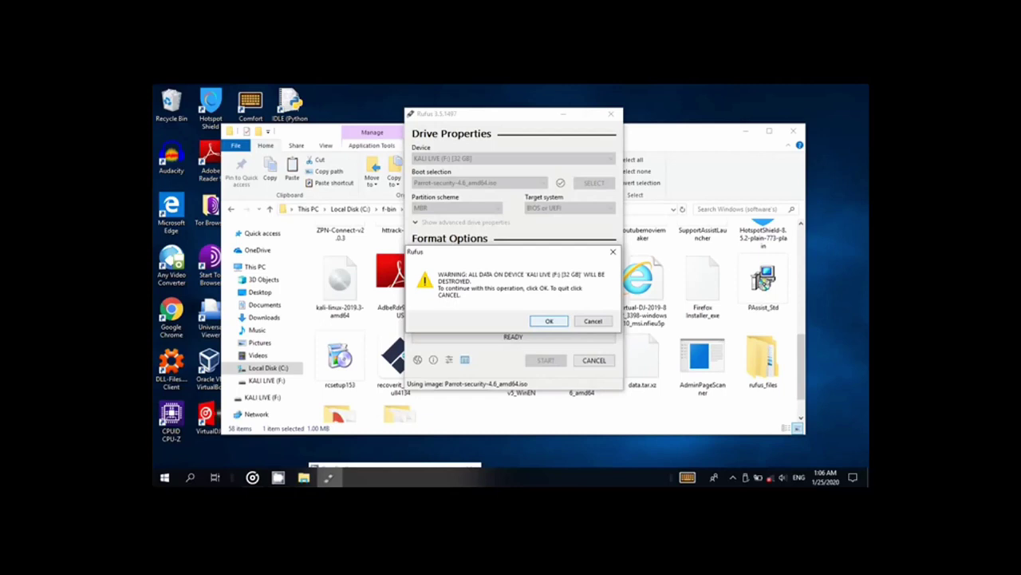
key("Return")
key("Return")
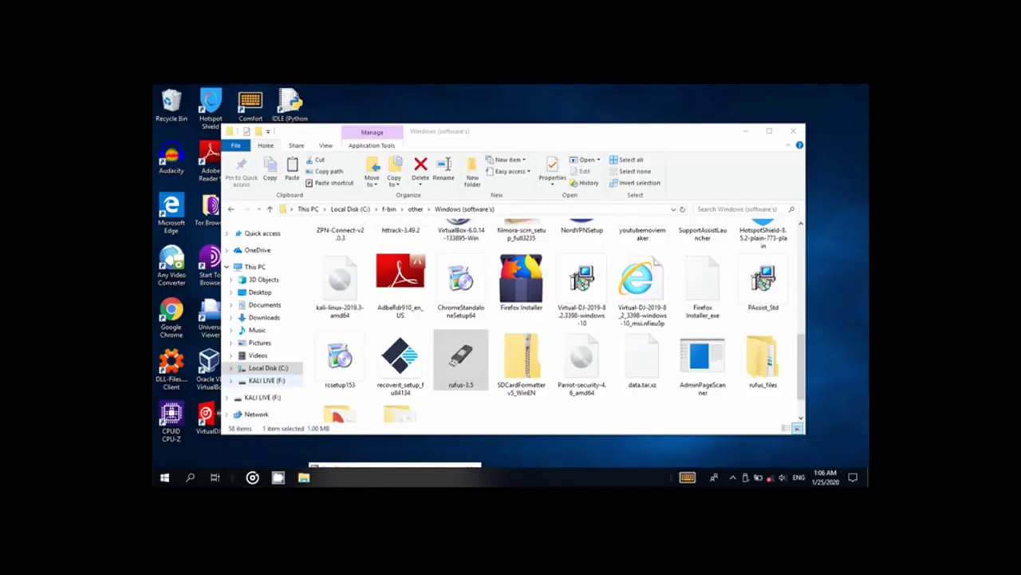
Switch to File Explorer and examine the files on KALI LIVE (F:), including the Parrot-security-4.6_amd64 disc image.
left_click(267, 381)
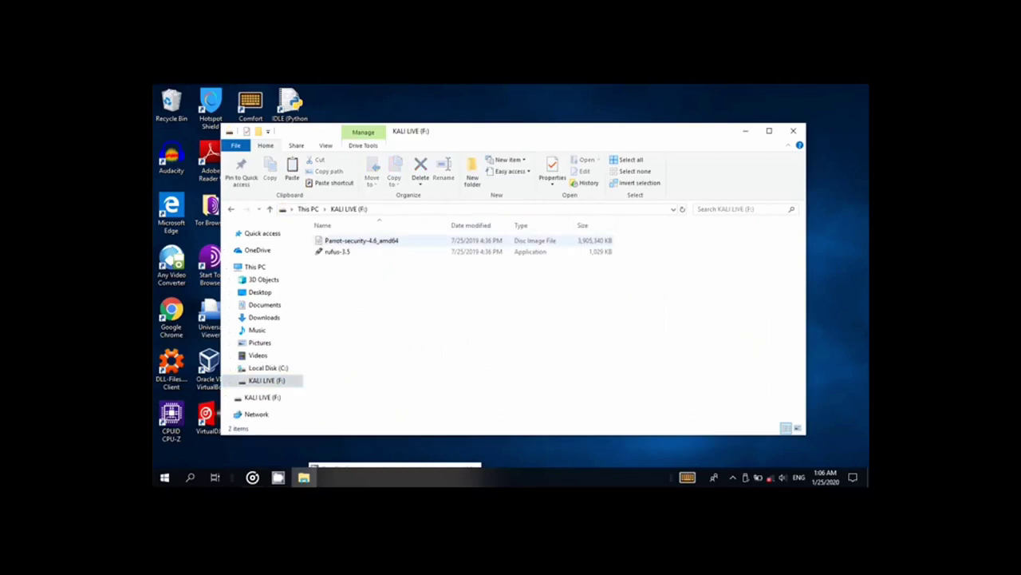
left_click(361, 240)
left_click(361, 240)
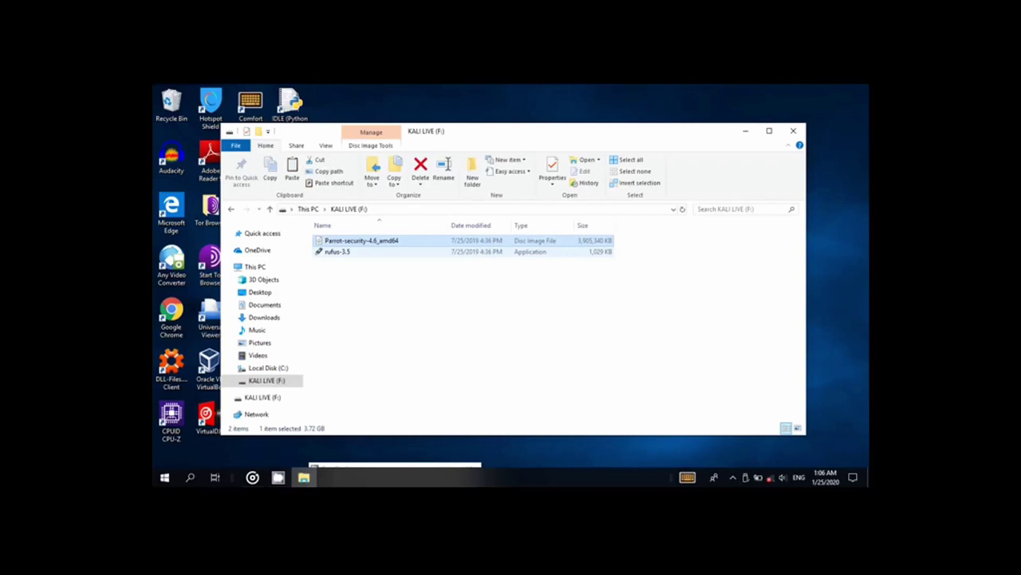
left_click(266, 380)
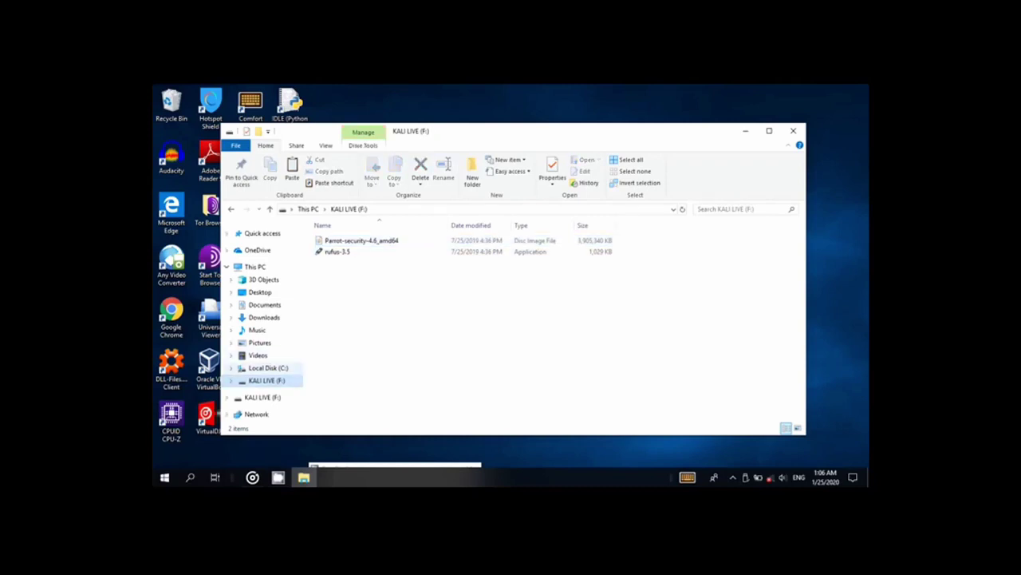
Return to the Windows (software's) folder inside f-bin\other on Local Disk (C:).
left_click(268, 368)
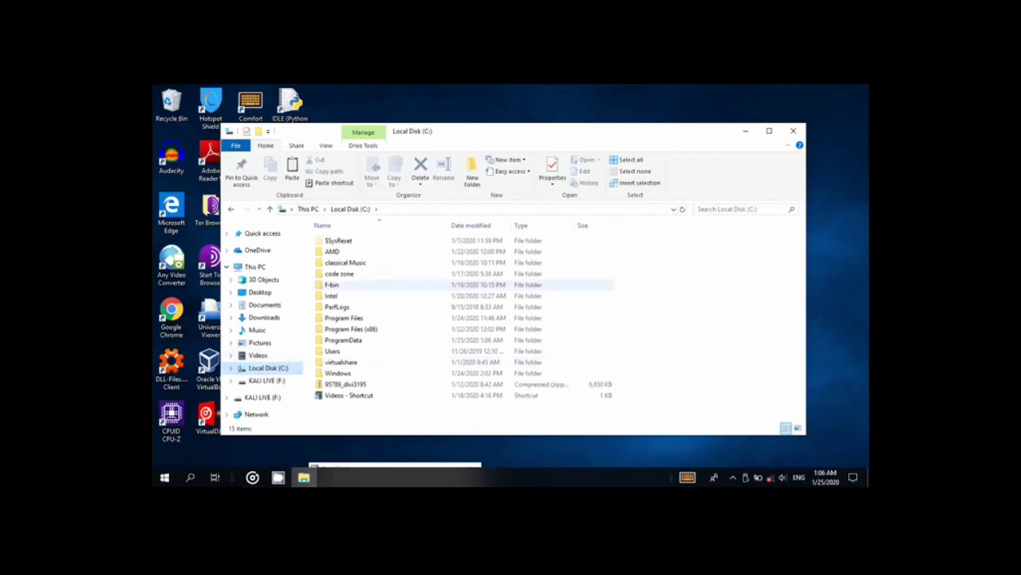
double_click(332, 285)
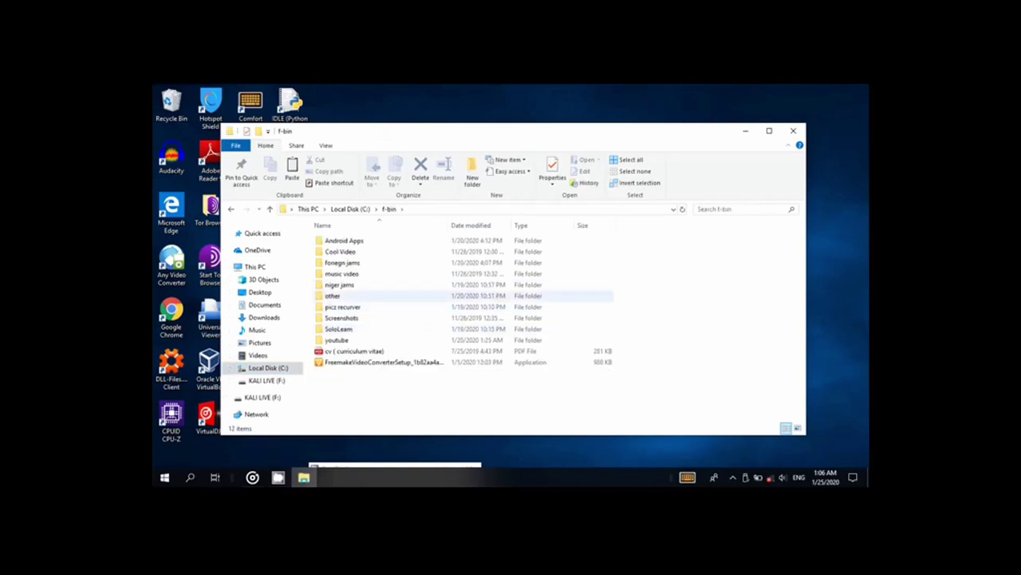
left_click(332, 295)
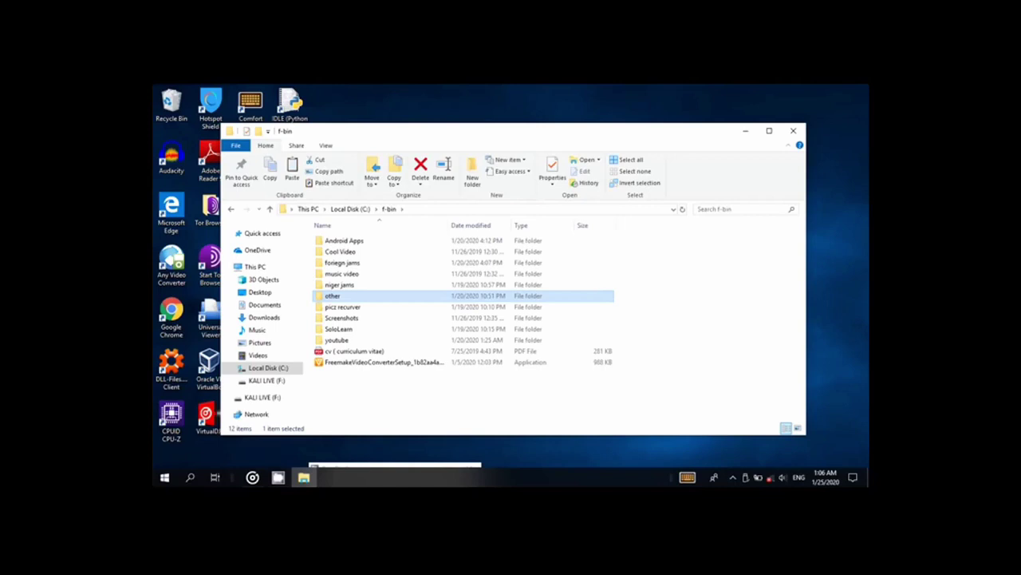
double_click(332, 295)
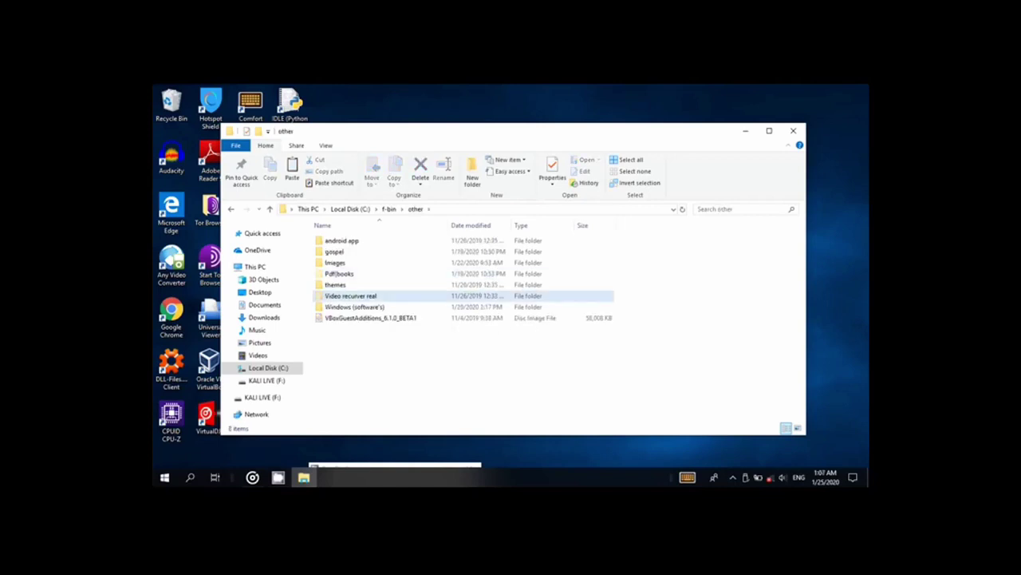
double_click(347, 296)
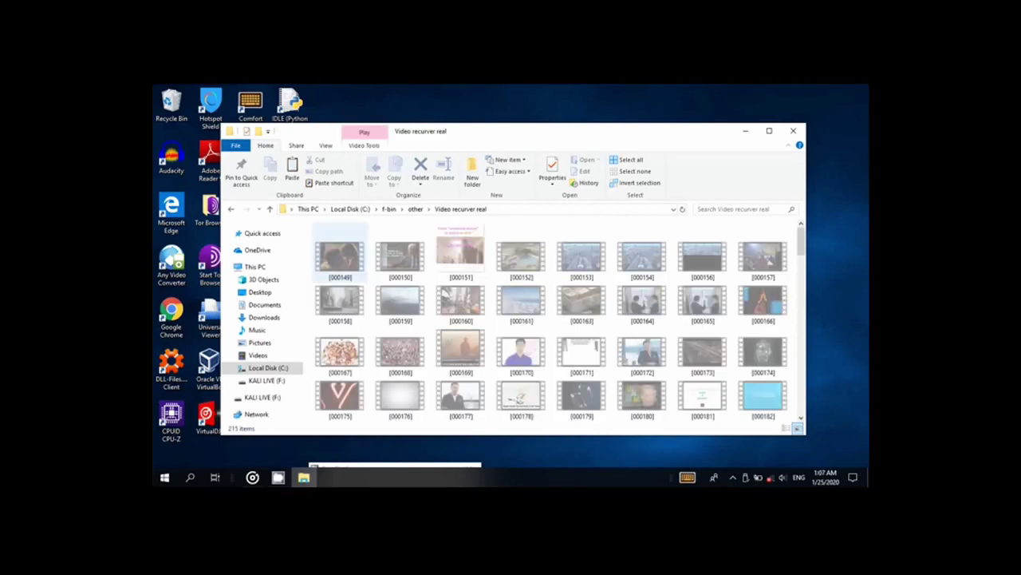
key("alt+Left")
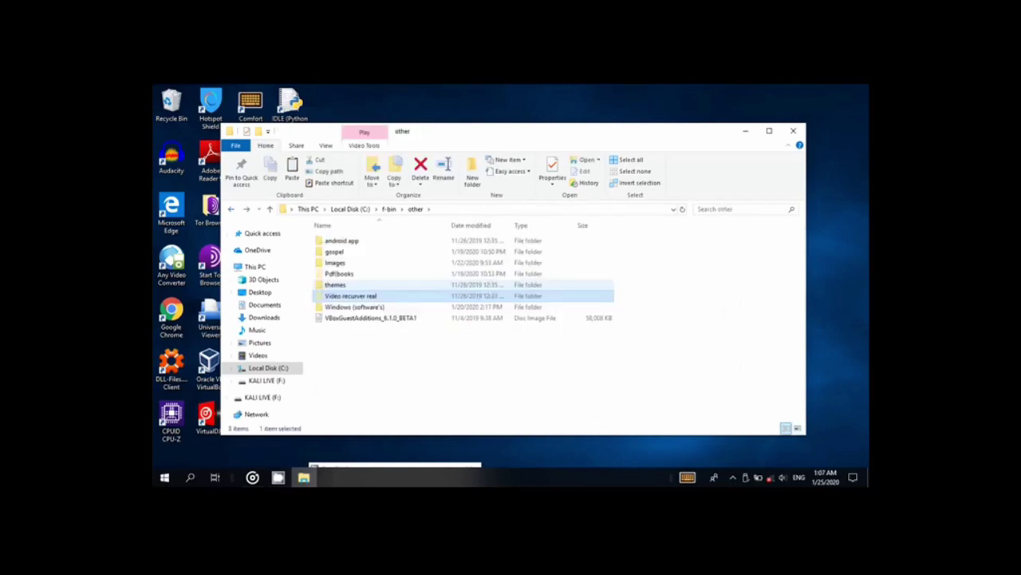
key("Down")
key("Return")
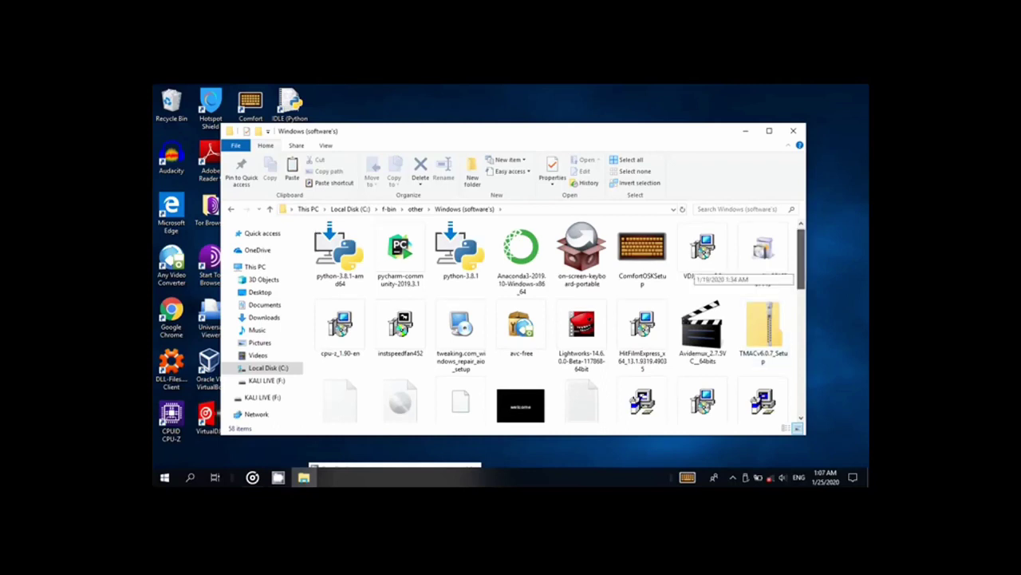
Launch rufus-3.5 again, keep KALI LIVE (F:) [32 GB] as the device, and open the boot image selection.
scroll(514, 319, "down", 5)
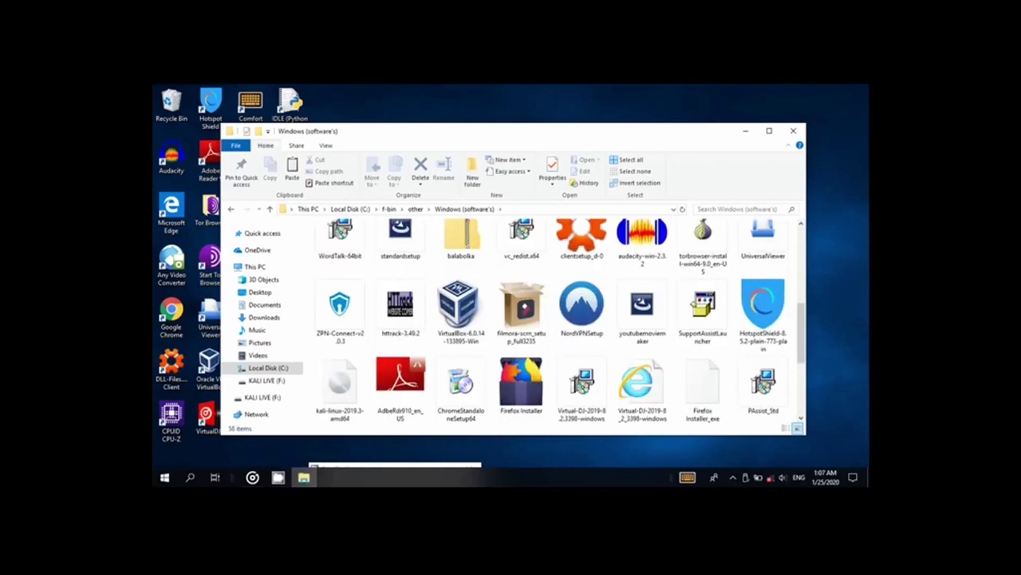
scroll(702, 345, "down", 1)
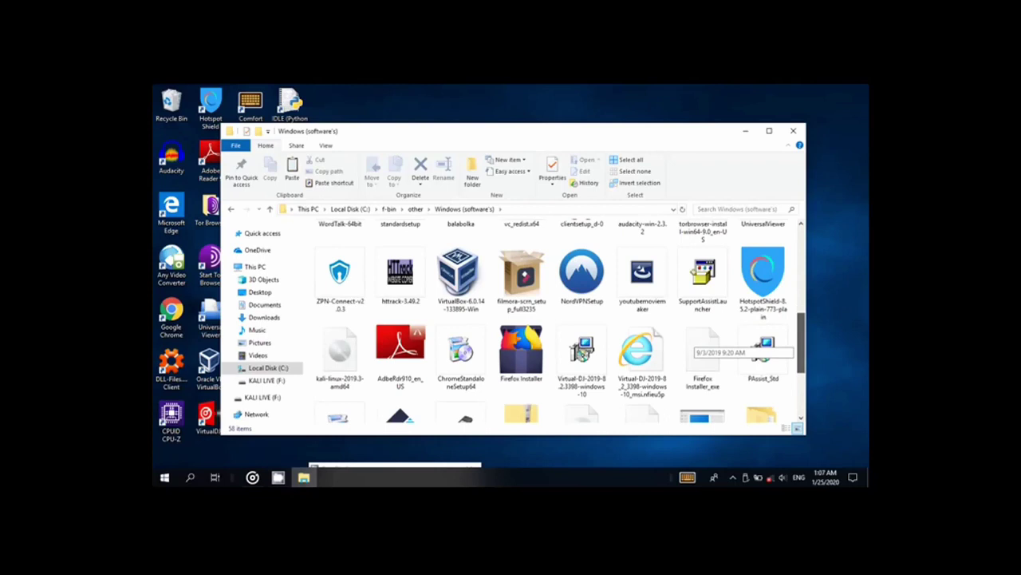
scroll(702, 344, "down", 3)
double_click(461, 323)
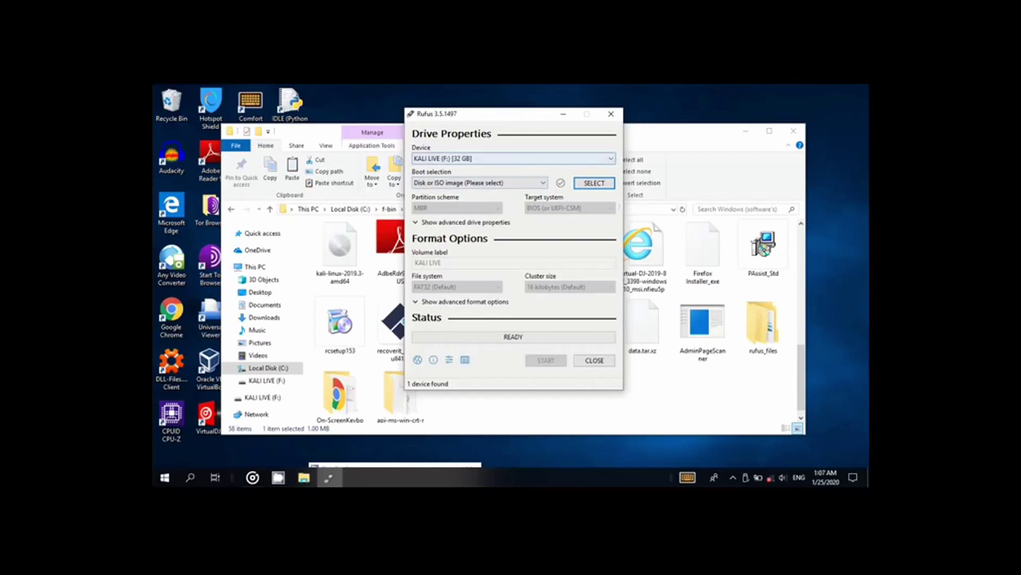
left_click(513, 158)
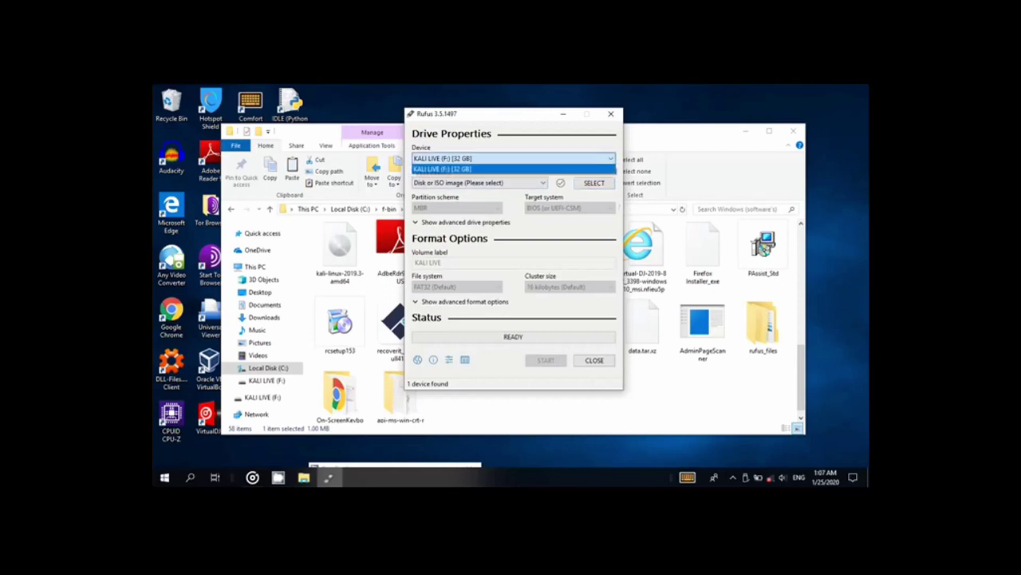
key("Return")
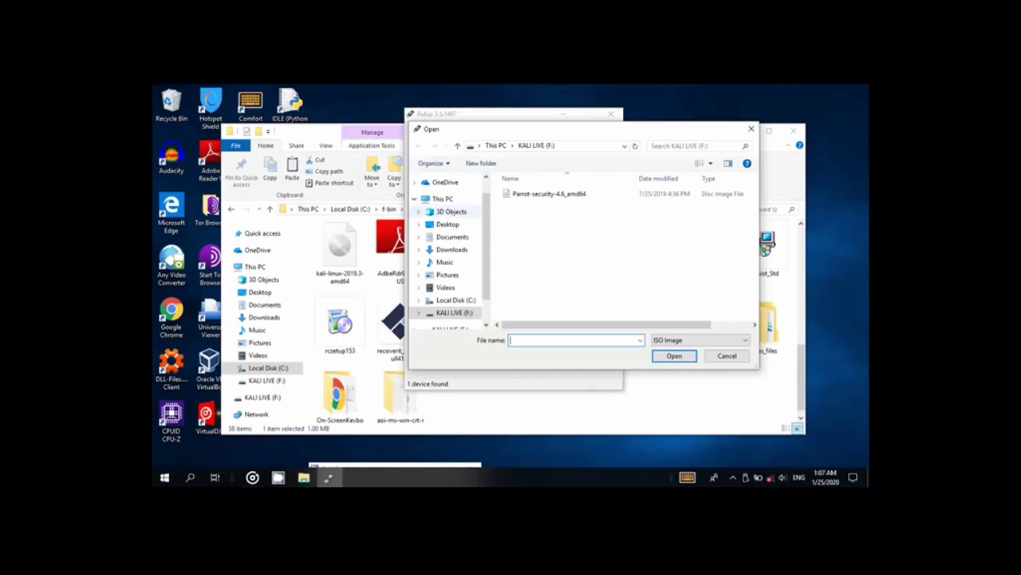
Choose the kali-linux-2019.3-amd64 disc image from f-bin\other\Windows (software's) on Local Disk (C:) as the boot image.
left_click(452, 236)
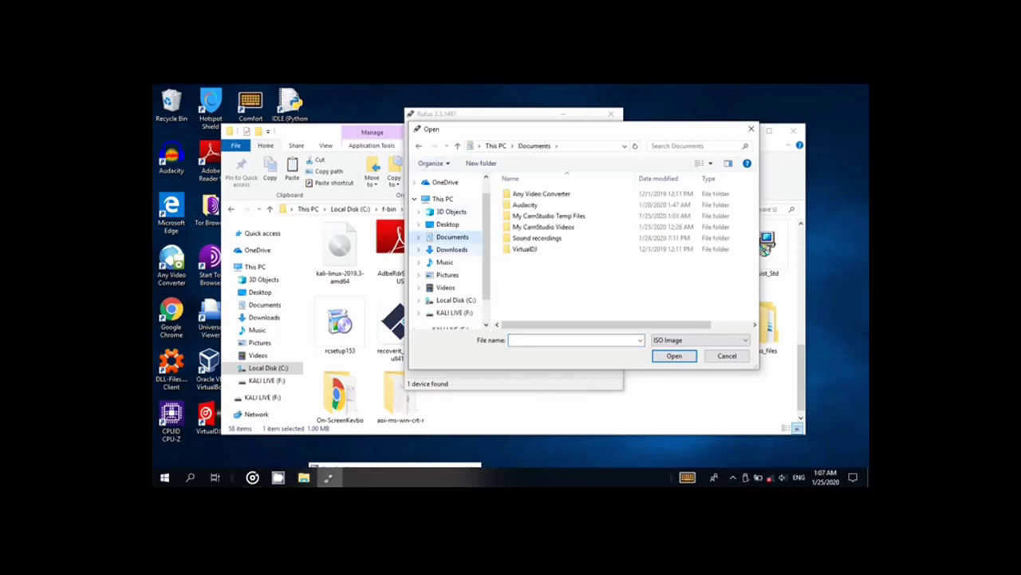
left_click(452, 249)
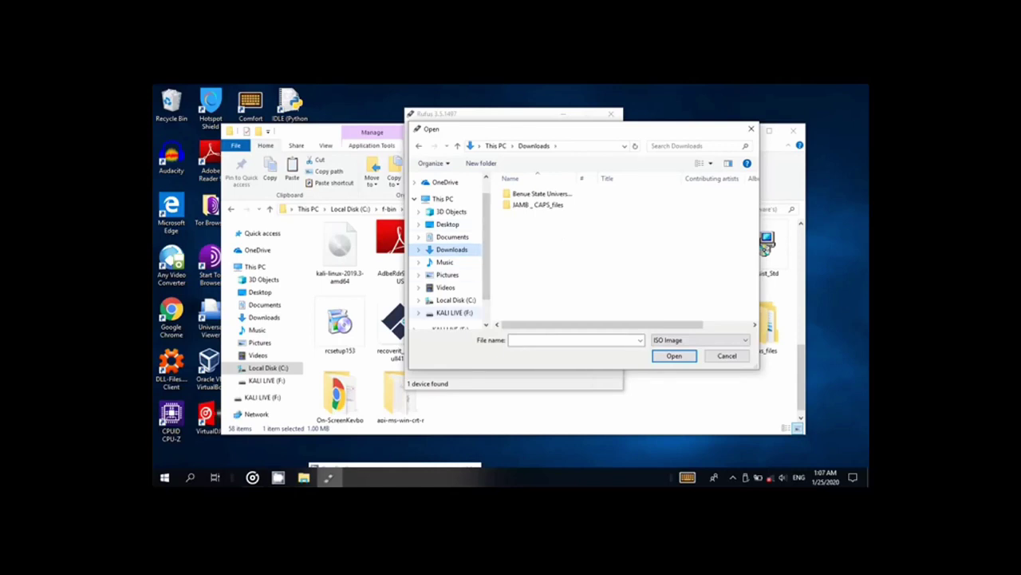
left_click(456, 299)
left_click(448, 241)
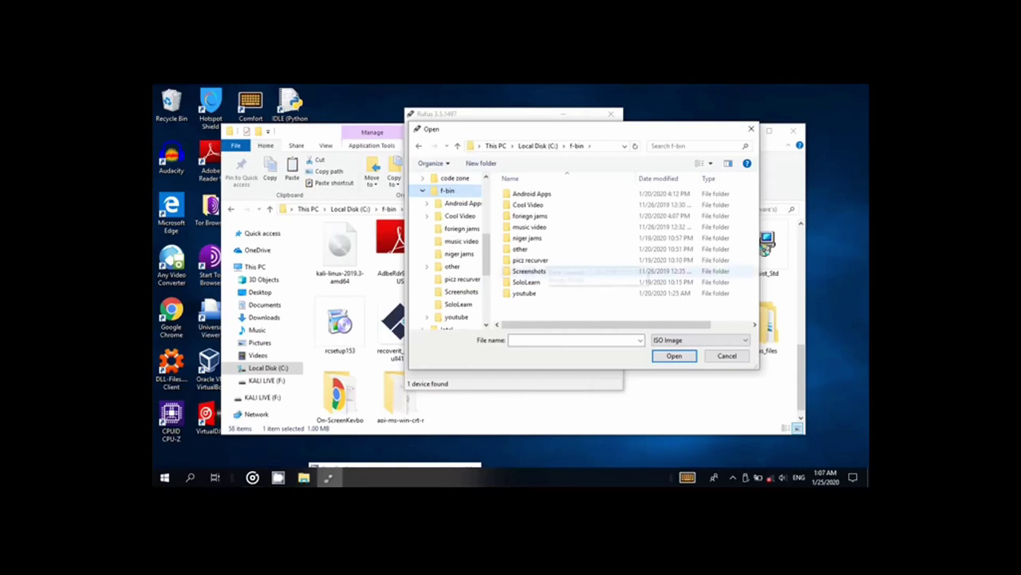
left_click(520, 249)
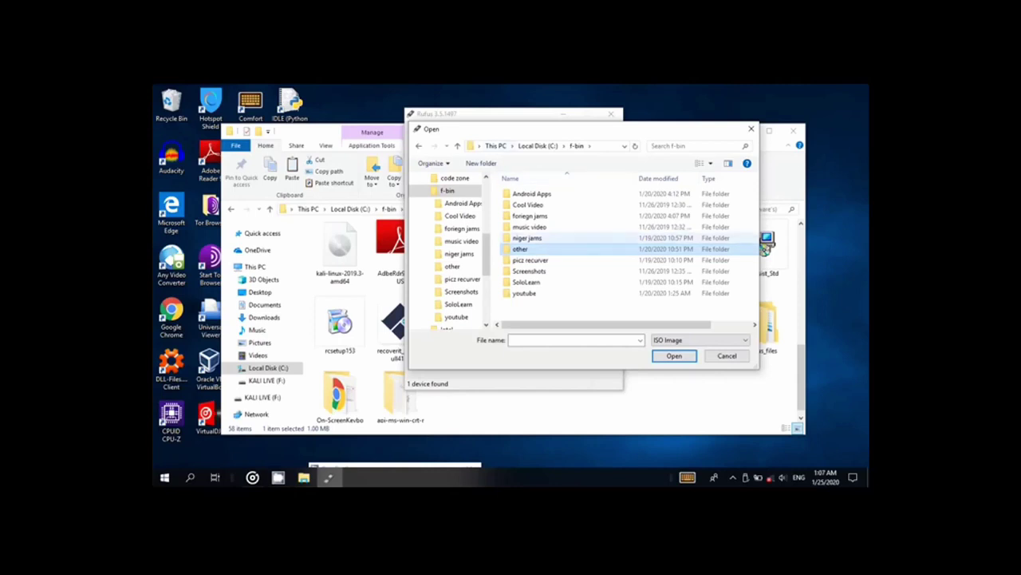
double_click(521, 249)
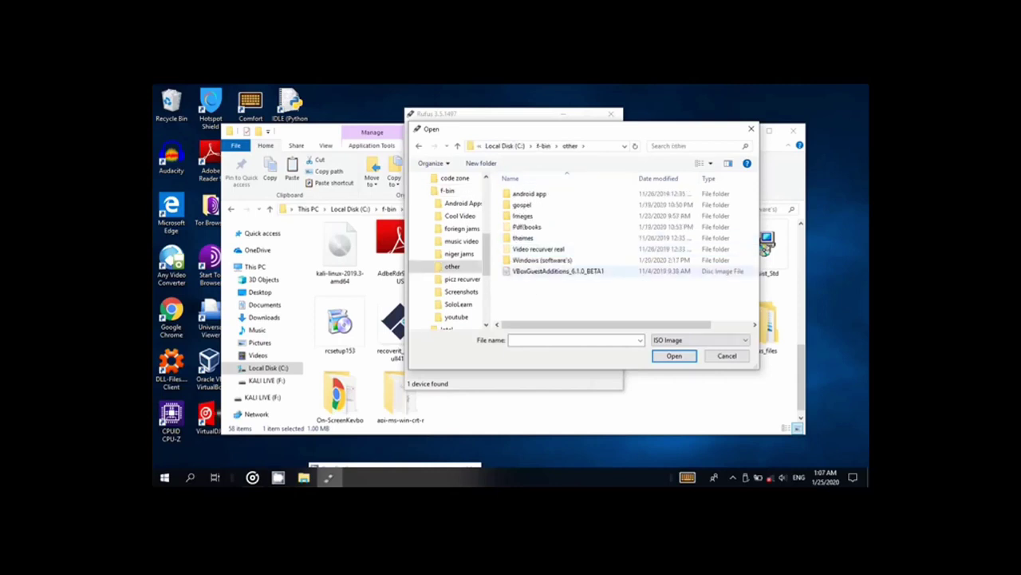
double_click(543, 260)
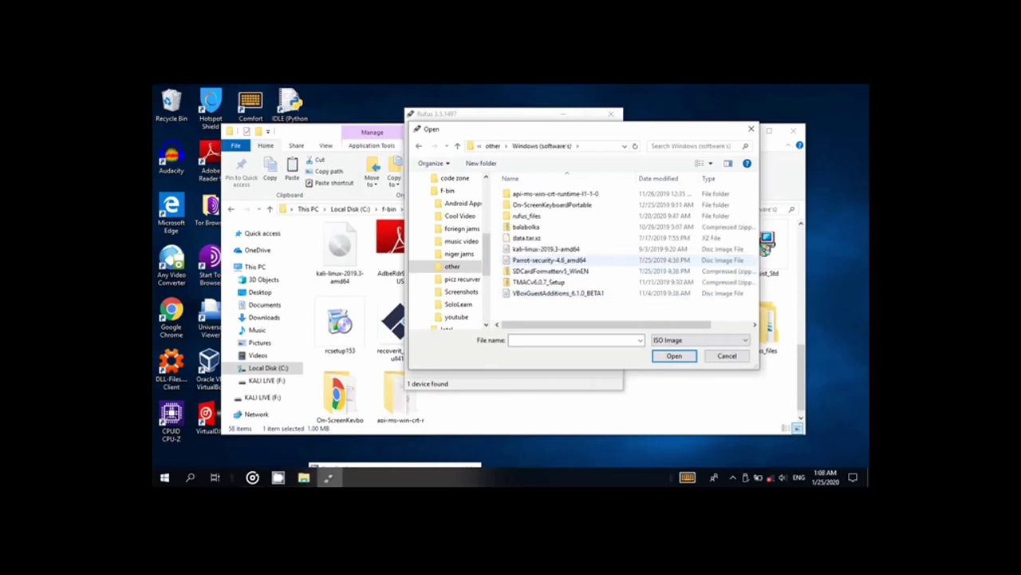
left_click(545, 249)
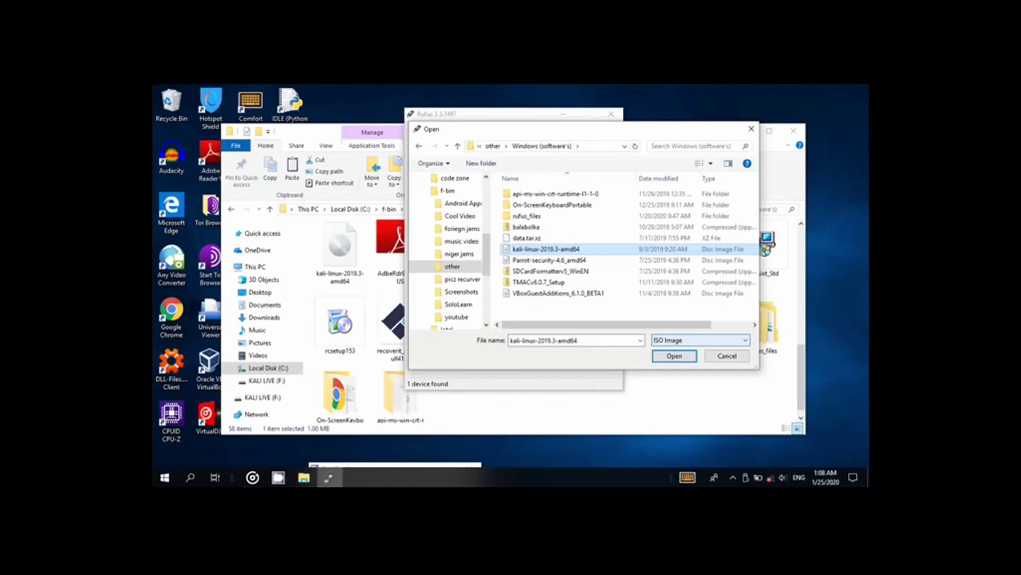
key("Tab")
key("Return")
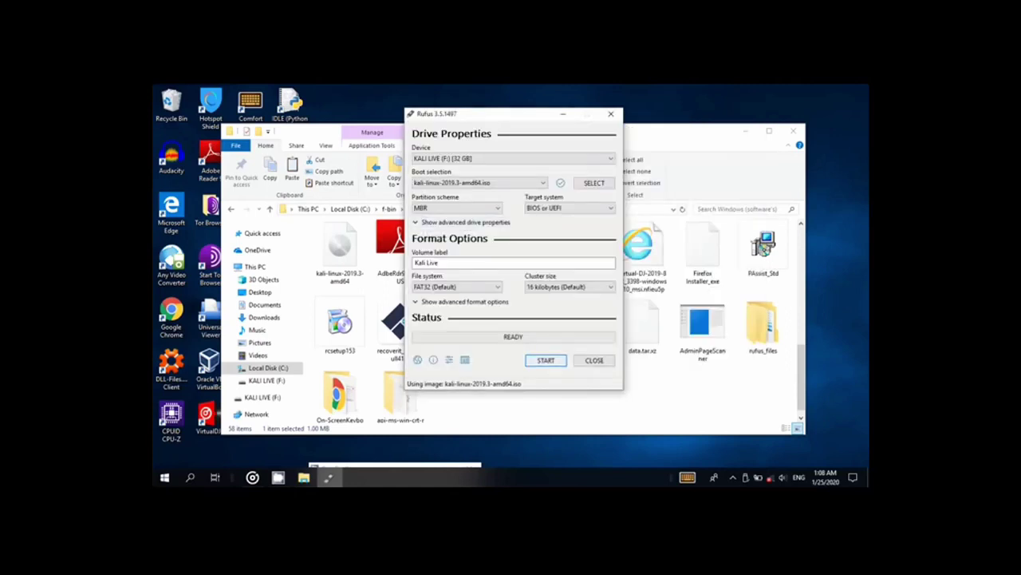
Start writing the Kali Linux image to KALI LIVE (F:) in ISO Image mode, accepting the erasure of the device's data.
key("Return")
key("Return")
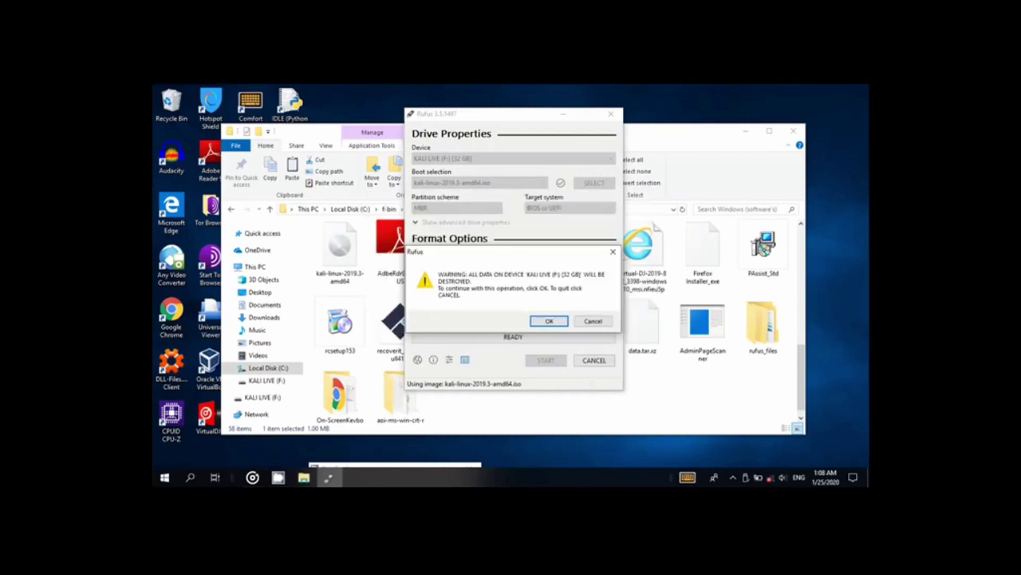
key("Return")
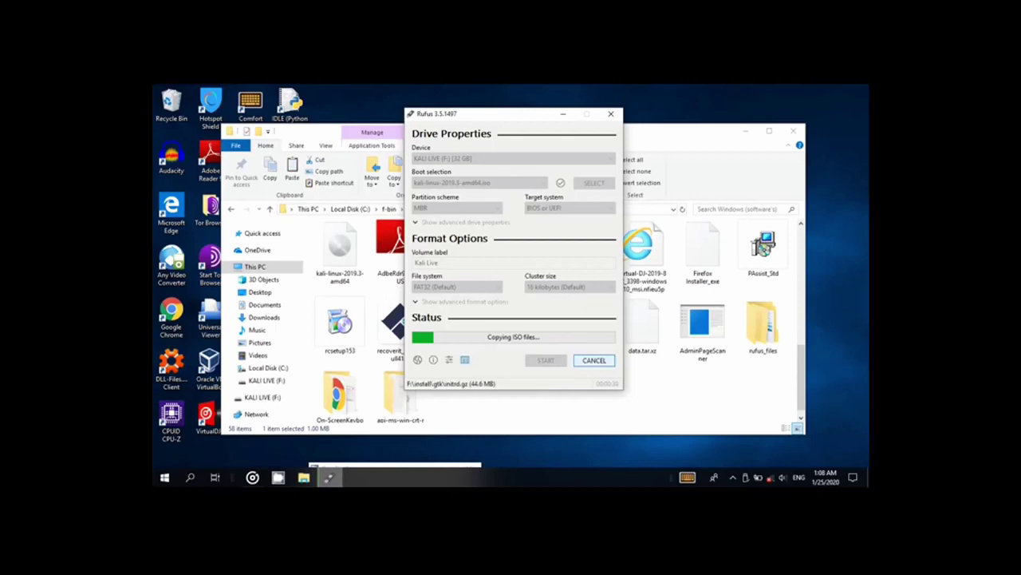
Cancel the running write to the USB drive and close both Rufus and the File Explorer window.
key("Escape")
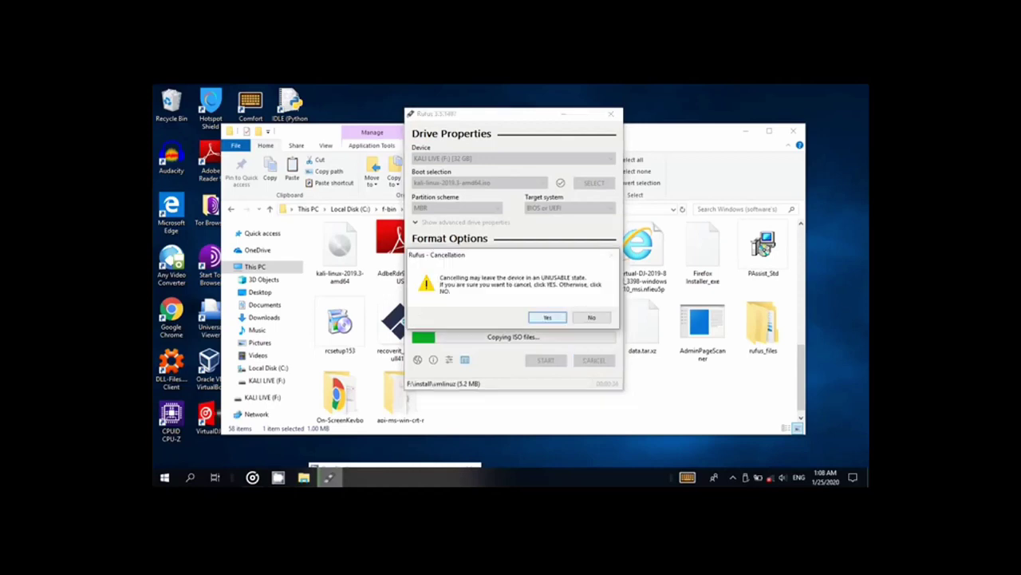
key("Return")
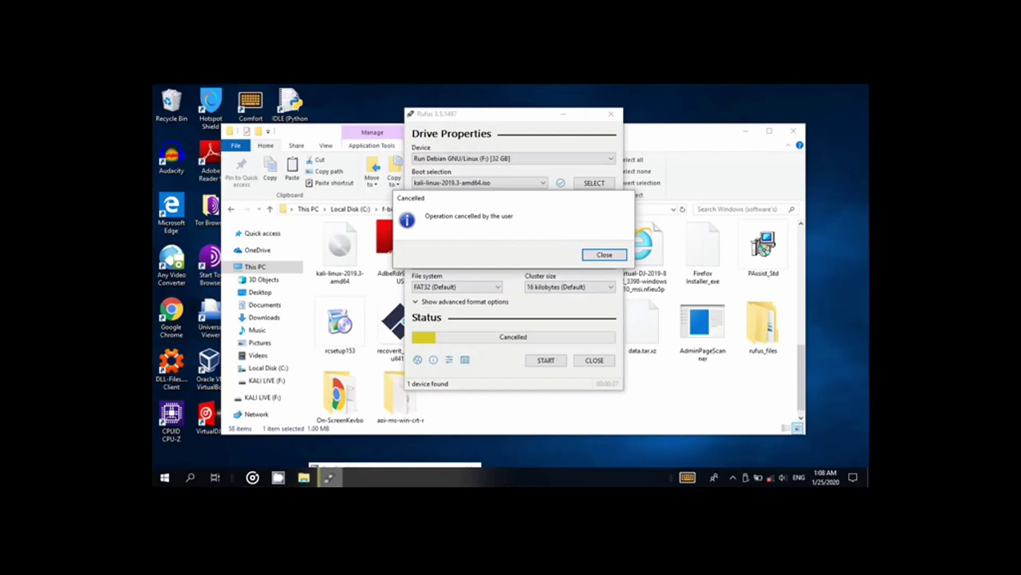
key("Return")
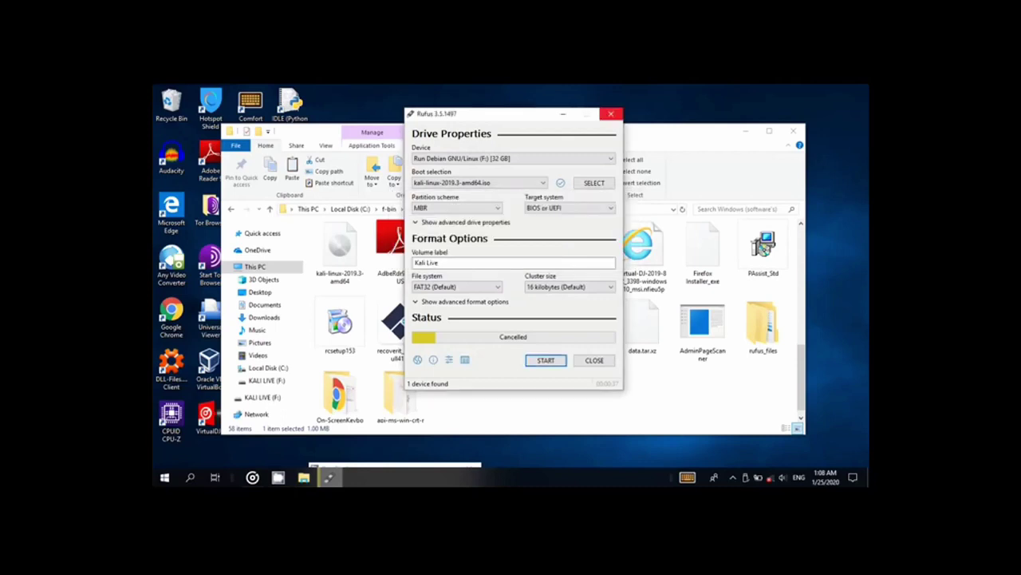
left_click(610, 113)
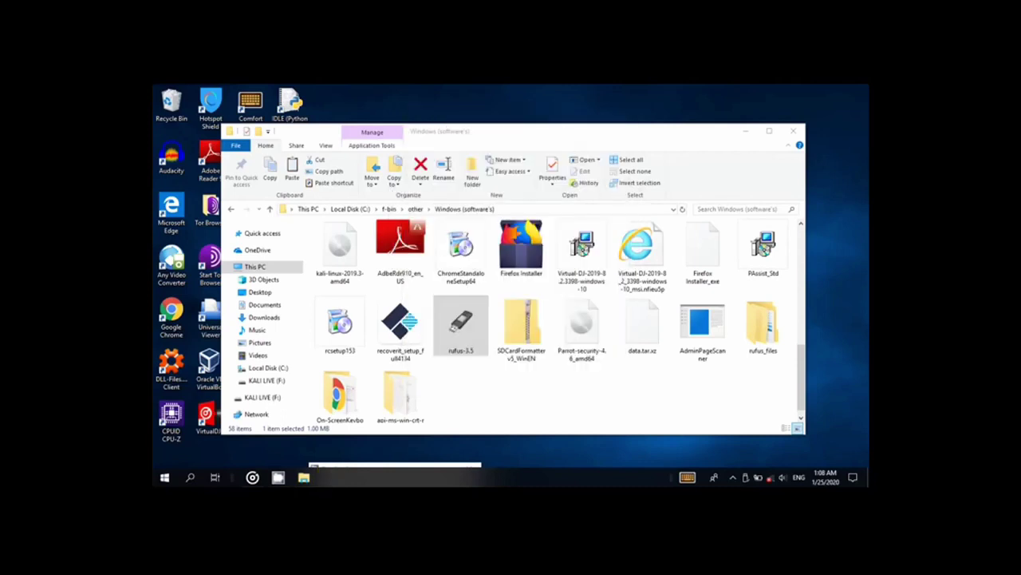
left_click(793, 130)
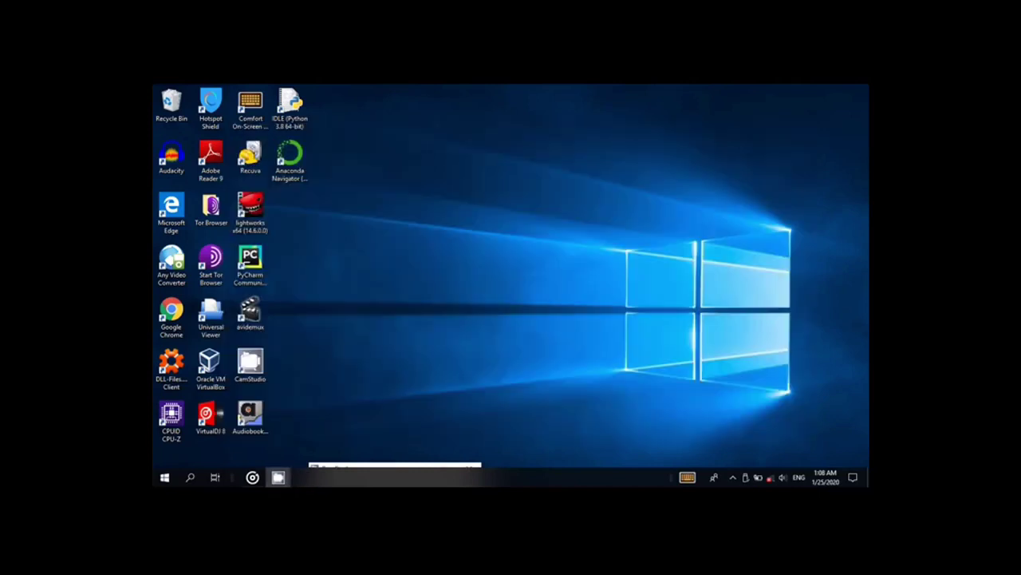